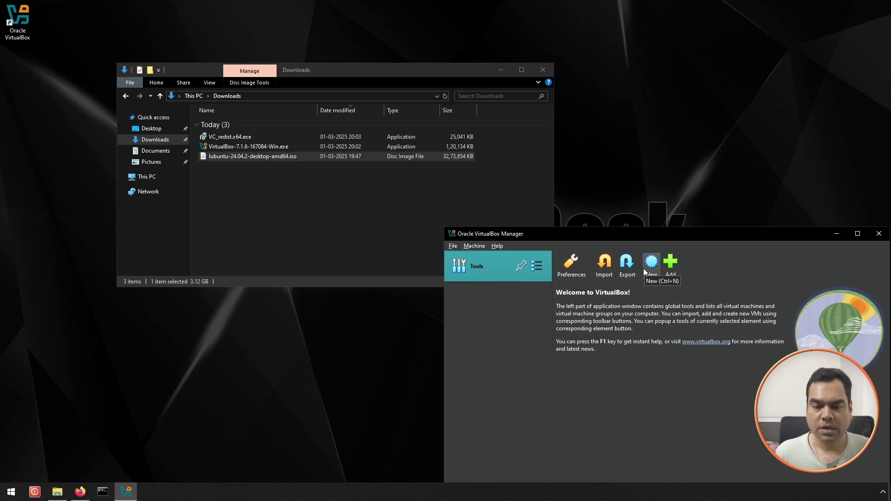
# Start creating a new virtual machine and shorten its destination folder to C:\VMs
pyautogui.click(645, 271)
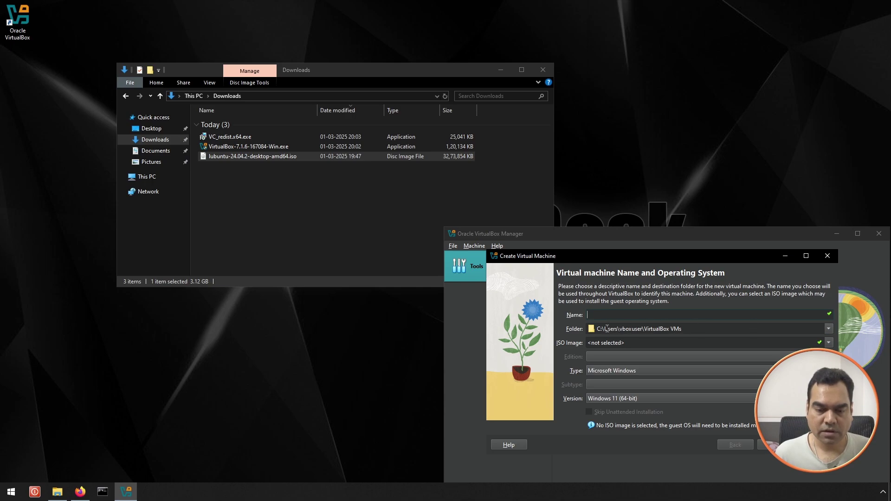
pyautogui.moveTo(606, 328); pyautogui.dragTo(662, 330)
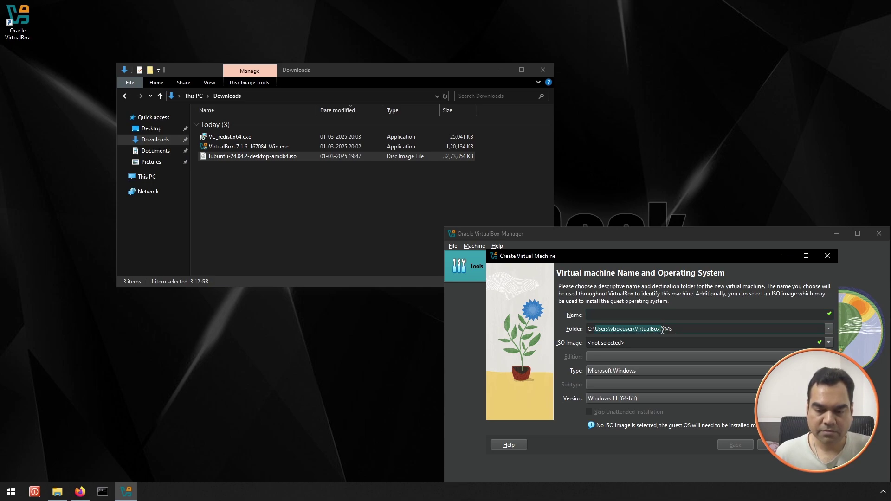
pyautogui.press('BackSpace')
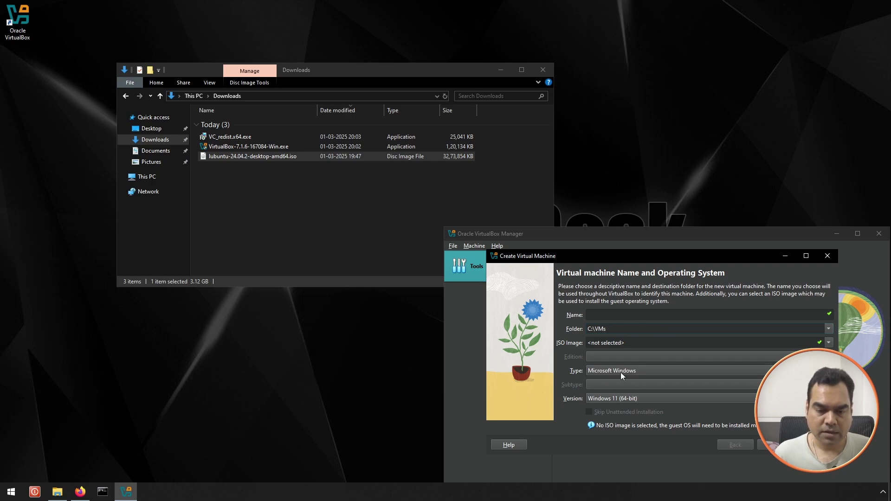
# Copy the Lubuntu ISO's base file name from Downloads and use it as the machine name, lubuntu-24.04.2-desktop-amd64
pyautogui.click(266, 156)
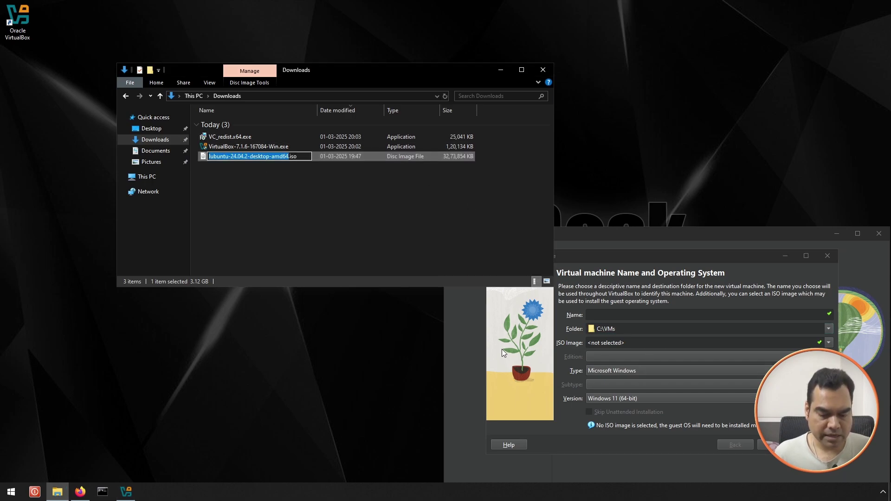
pyautogui.hotkey('ctrl', 'c')
pyautogui.click(644, 357)
pyautogui.hotkey('ctrl', 'v')
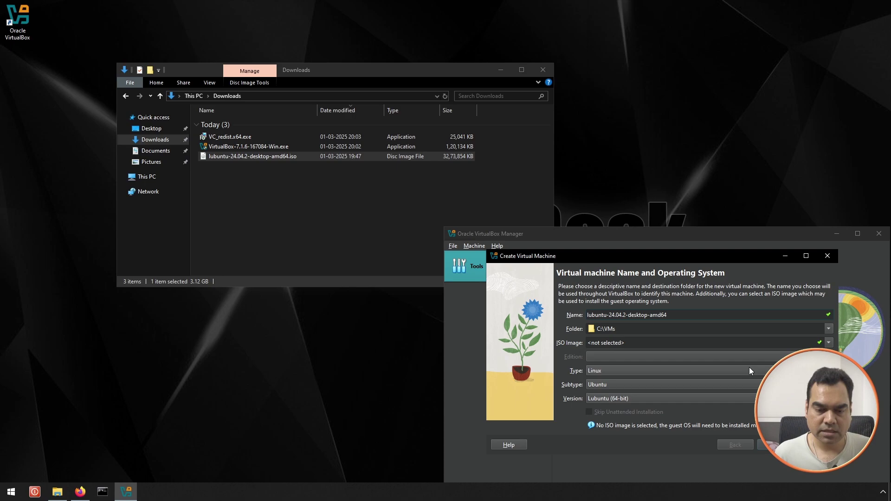
# Select lubuntu-24.04.2-desktop-amd64.iso from Downloads as the ISO image and continue to the hardware settings
pyautogui.click(828, 343)
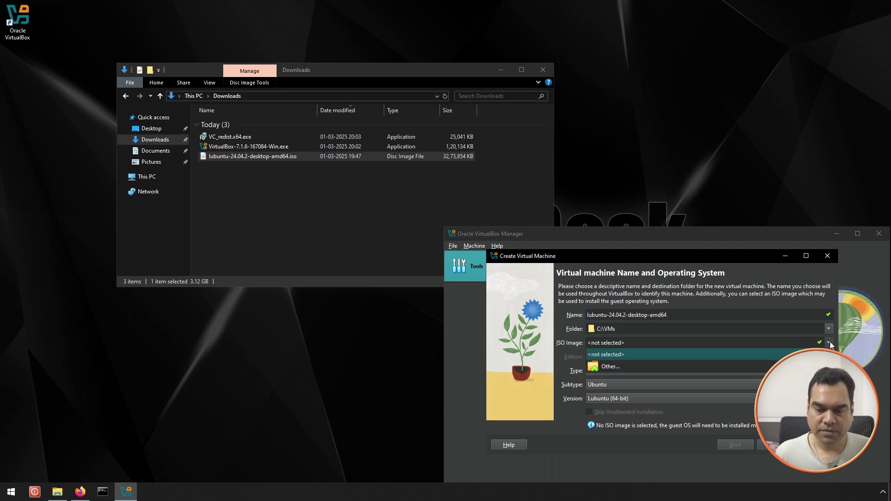
pyautogui.click(651, 363)
pyautogui.click(485, 313)
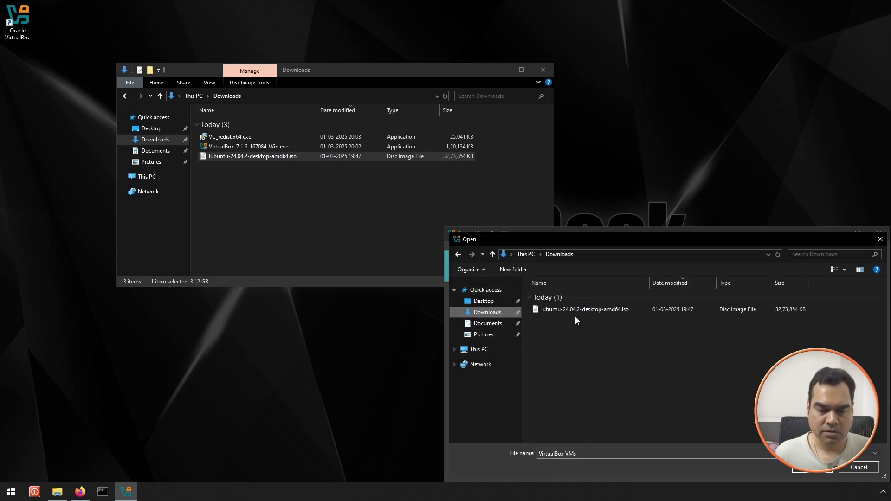
pyautogui.click(575, 310)
pyautogui.click(812, 467)
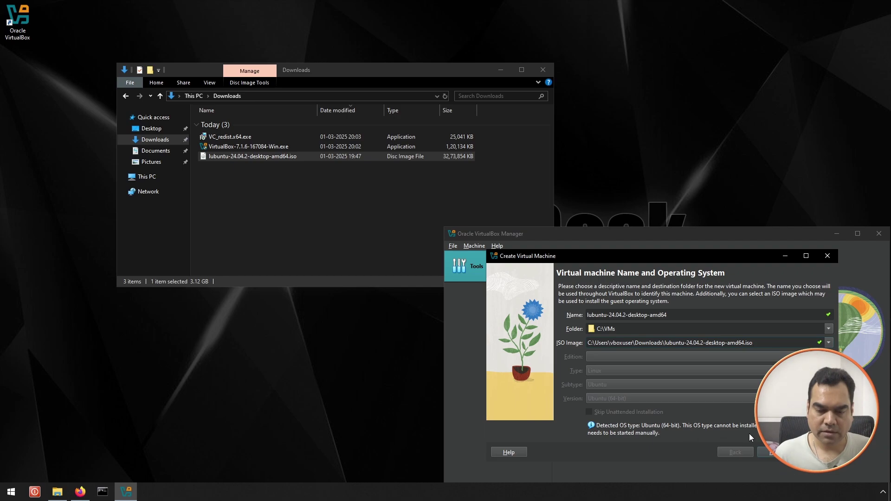
pyautogui.click(771, 453)
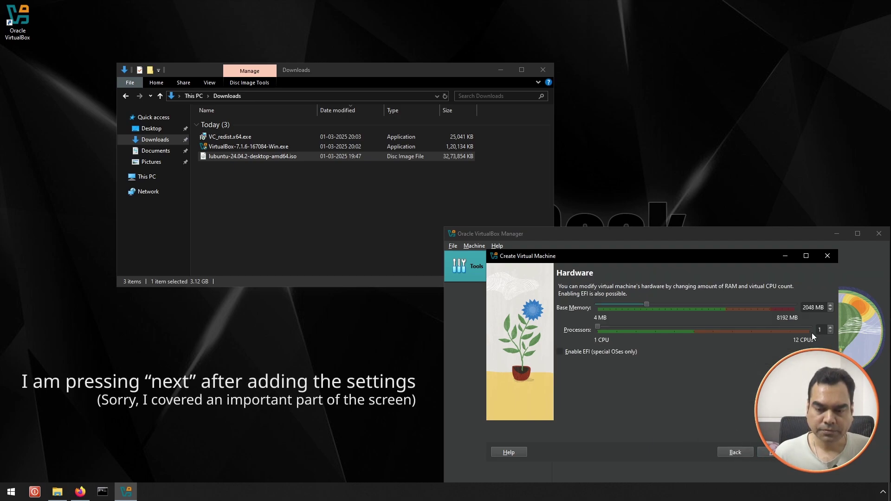
# Assign 2 processors to the virtual machine, keep the 2048 MB base memory, and continue to the hard disk settings
pyautogui.write('2')
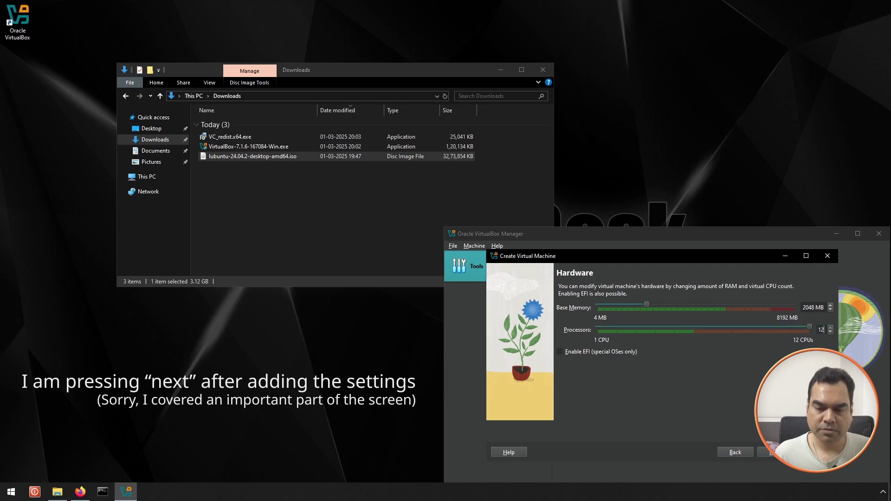
pyautogui.doubleClick(823, 331)
pyautogui.write('2')
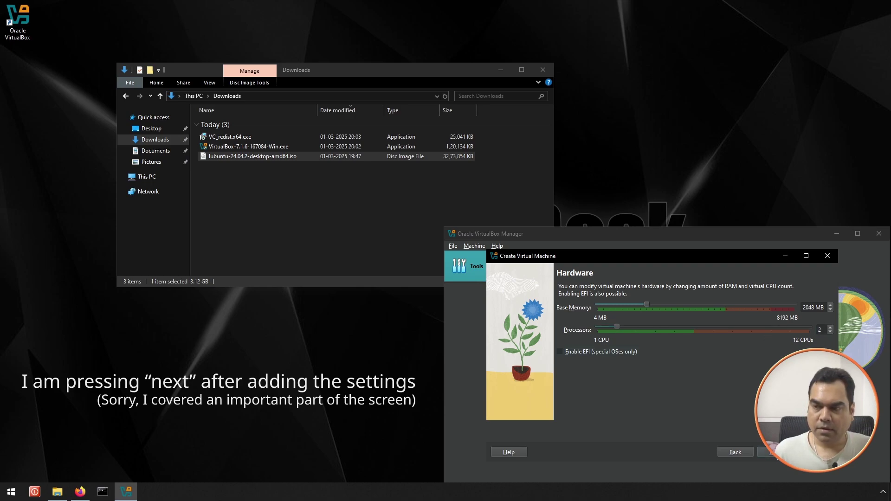
pyautogui.click(773, 453)
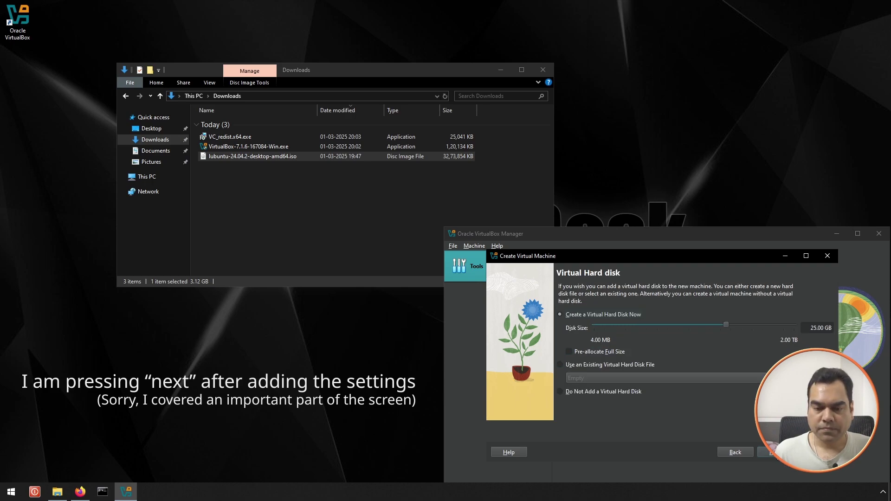
# Set the new virtual hard disk's size to 10 GB and finish creating the virtual machine
pyautogui.moveTo(833, 332); pyautogui.dragTo(796, 327)
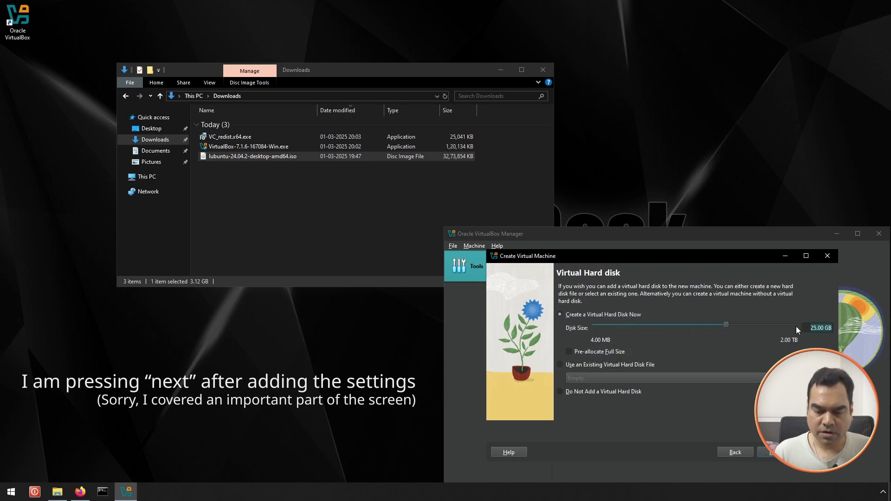
pyautogui.write('10')
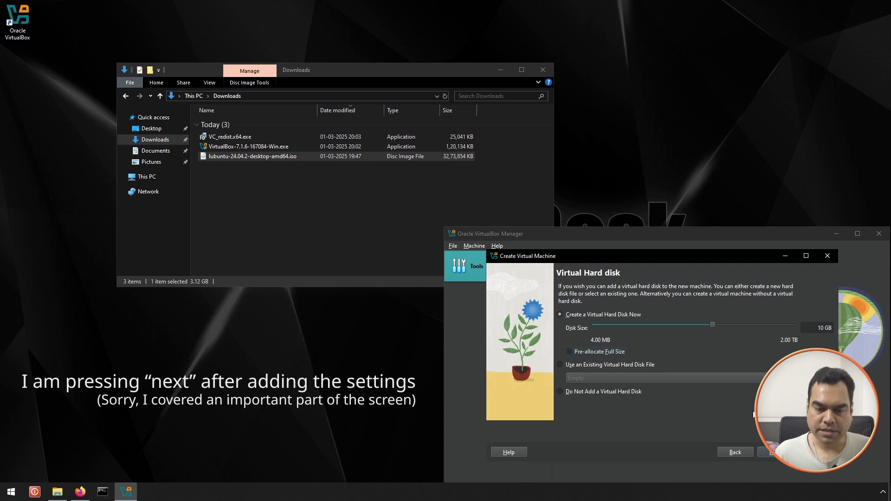
pyautogui.click(774, 452)
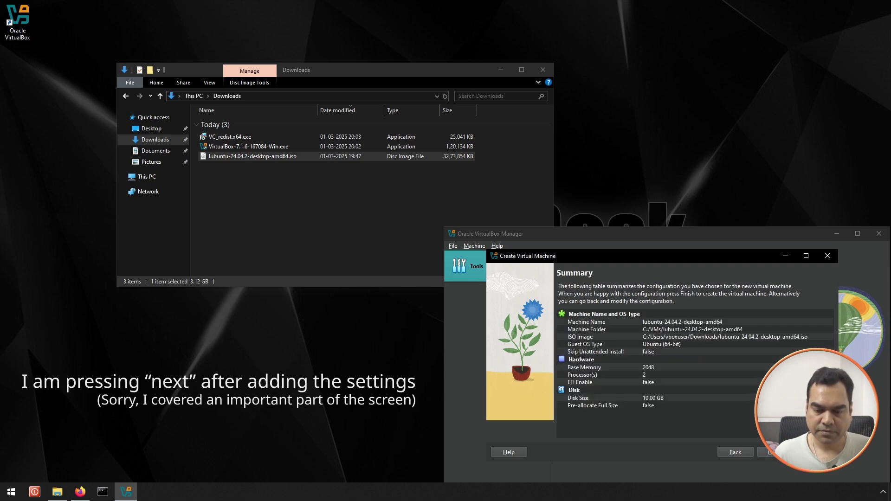
pyautogui.click(774, 452)
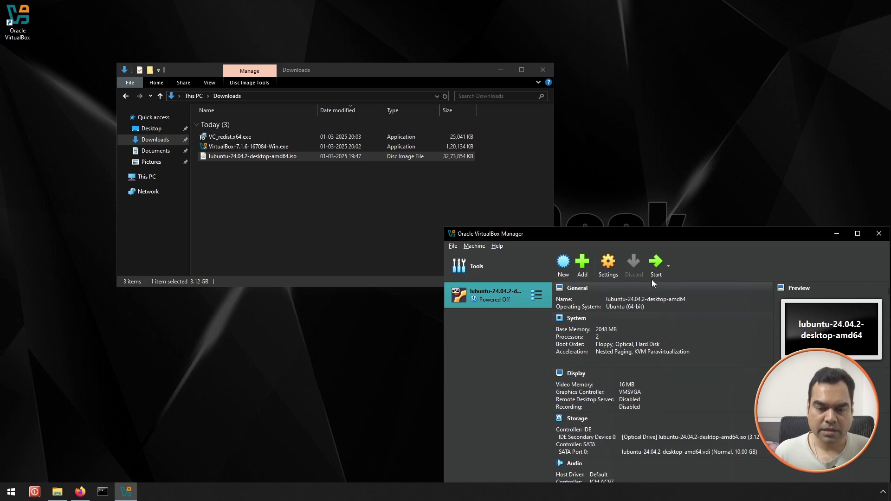
# Start the Lubuntu virtual machine and boot it with the "Try or Install Lubuntu" entry
pyautogui.moveTo(710, 239); pyautogui.dragTo(648, 140)
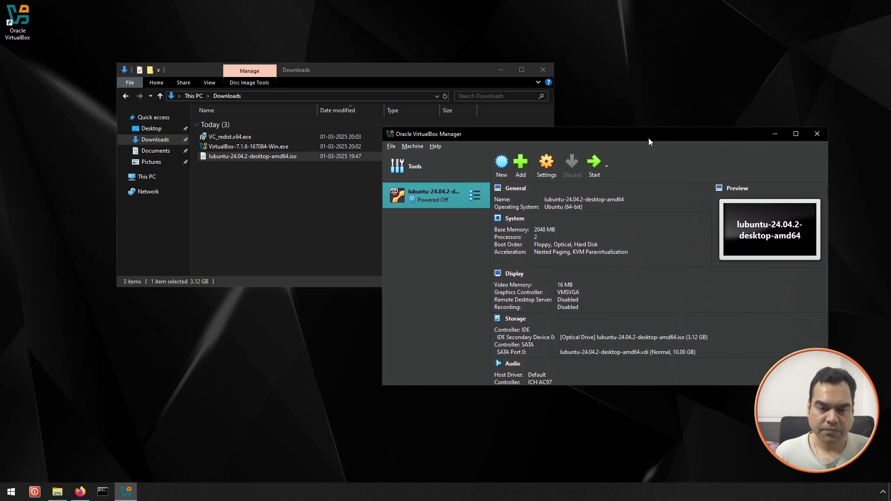
pyautogui.click(593, 161)
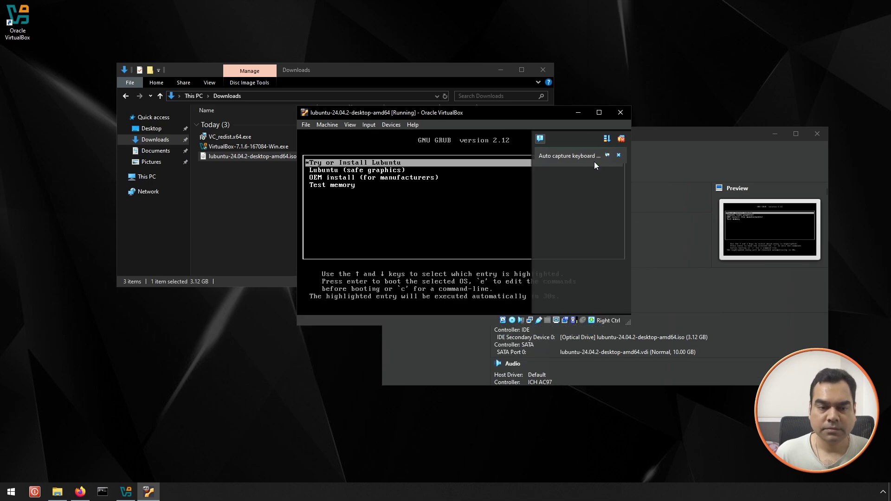
pyautogui.press('Return')
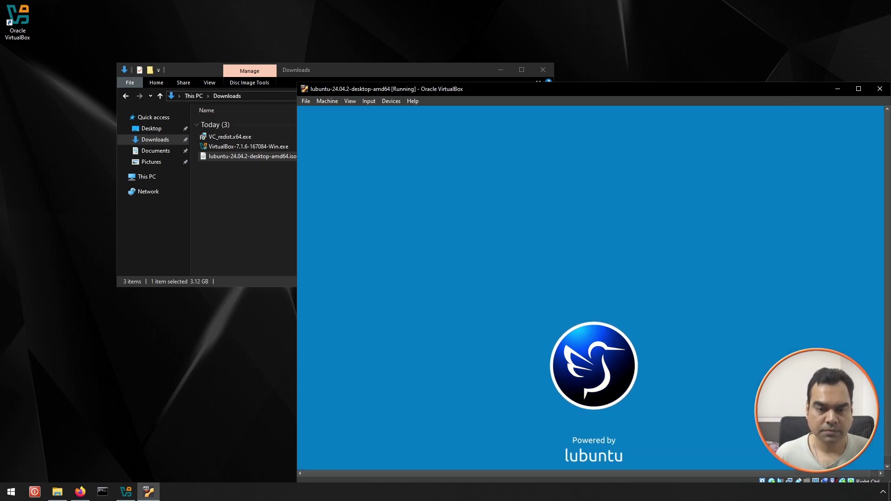
pyautogui.moveTo(529, 90); pyautogui.dragTo(352, 45)
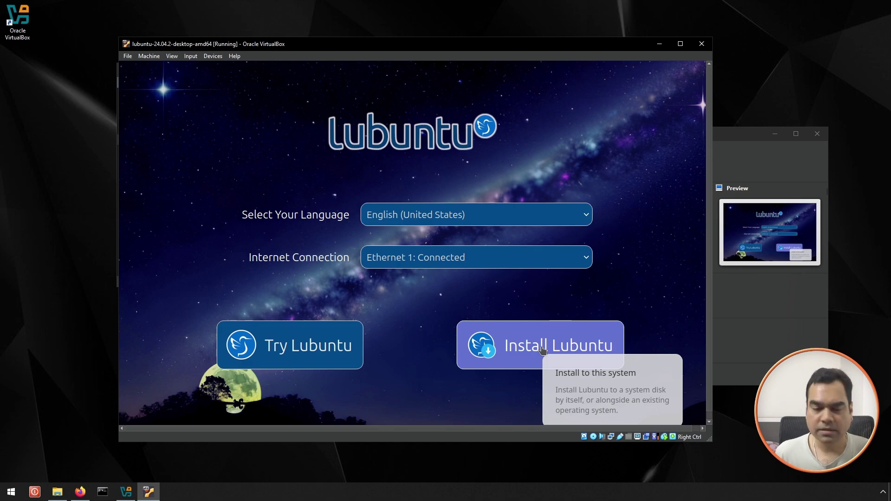
# Choose to try Lubuntu as a live session and enlarge the virtual machine window to fit its desktop
pyautogui.click(310, 340)
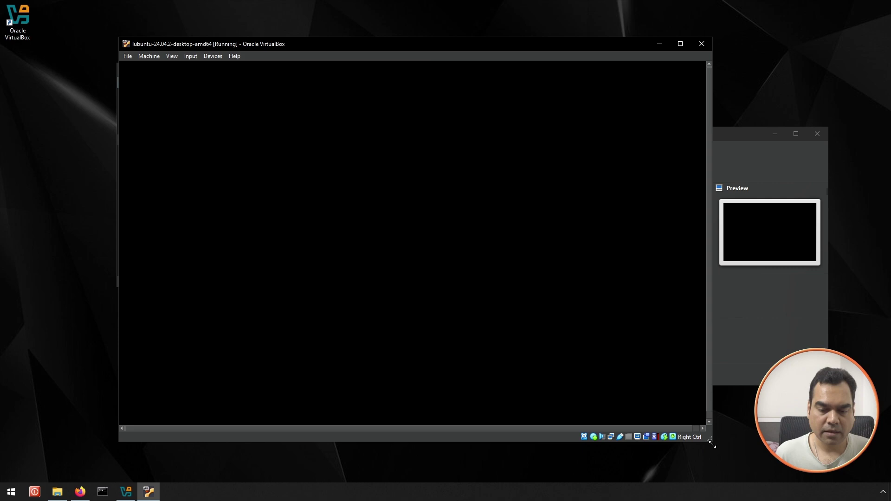
pyautogui.moveTo(712, 442); pyautogui.dragTo(760, 476)
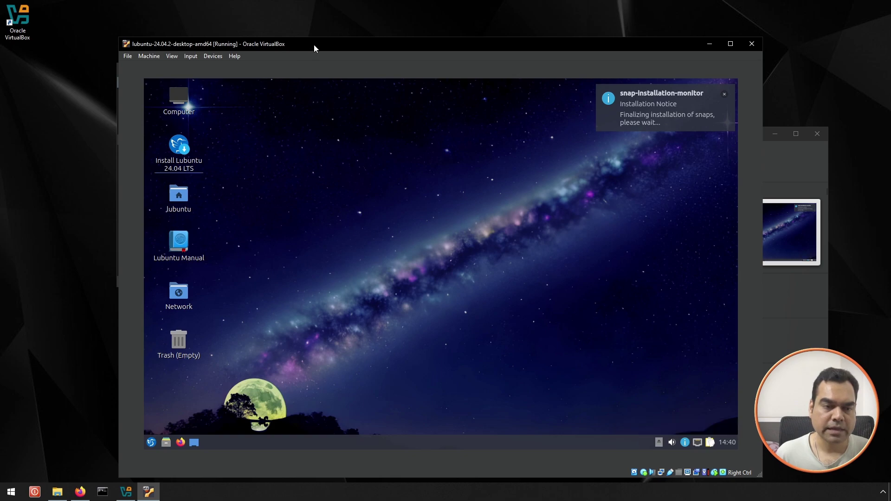
pyautogui.moveTo(314, 44); pyautogui.dragTo(297, 26)
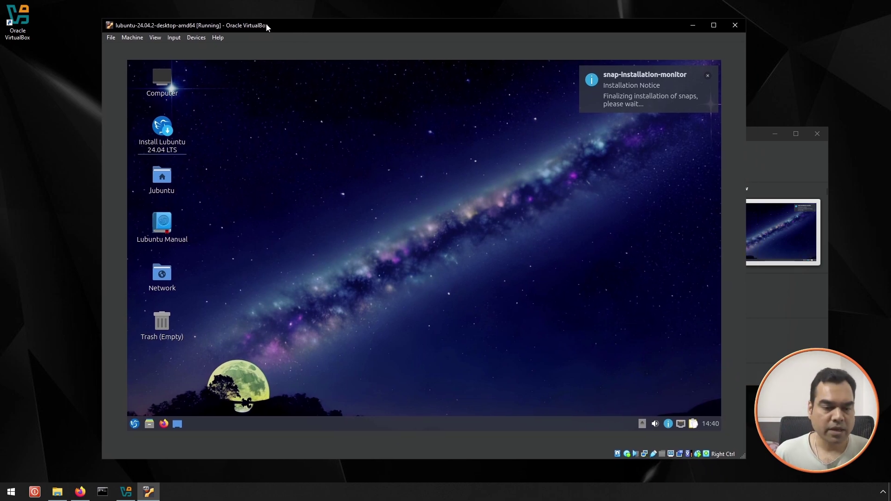
# Launch the Lubuntu 24.04 LTS installer and accept American English, the Asia/Kolkata location and the English (US) keyboard
pyautogui.click(168, 138)
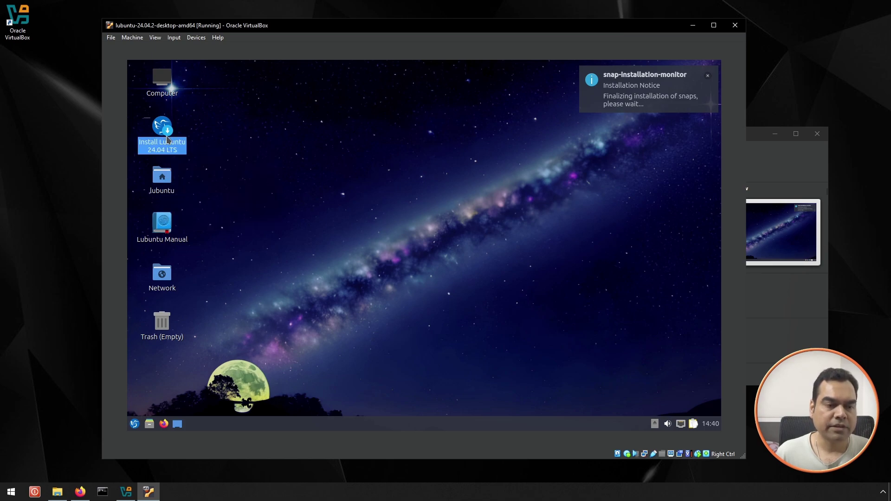
pyautogui.doubleClick(166, 136)
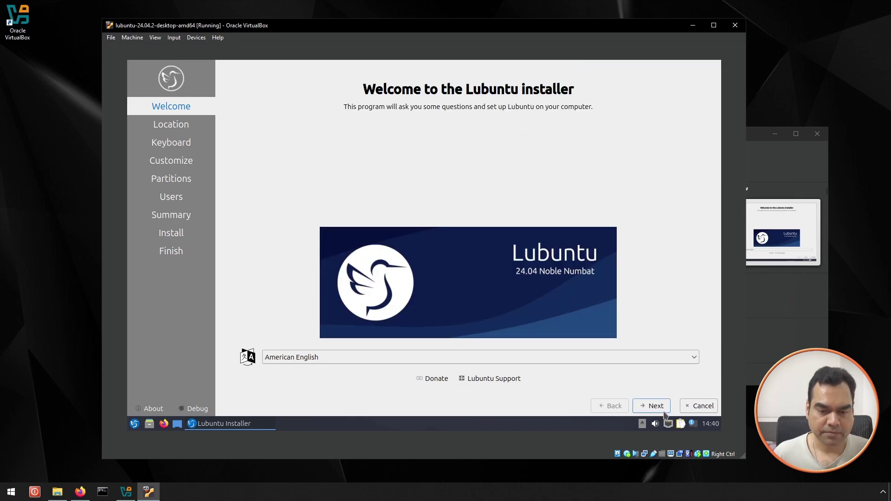
pyautogui.click(655, 406)
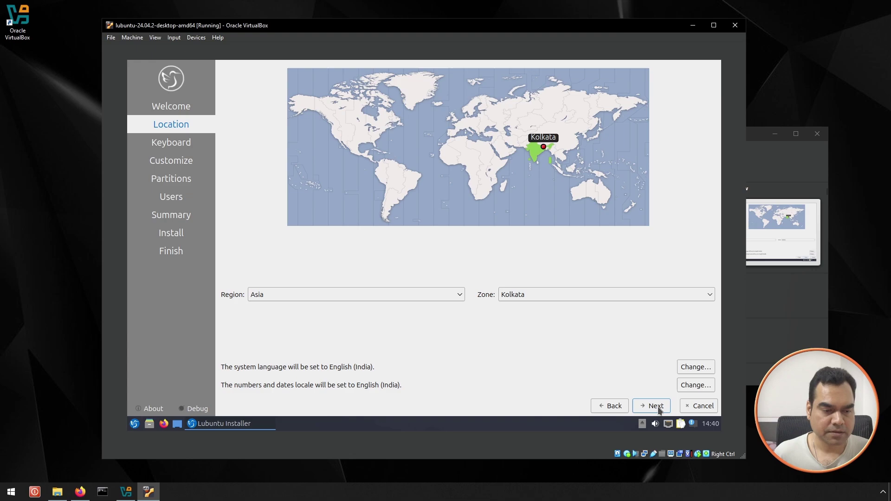
pyautogui.click(655, 406)
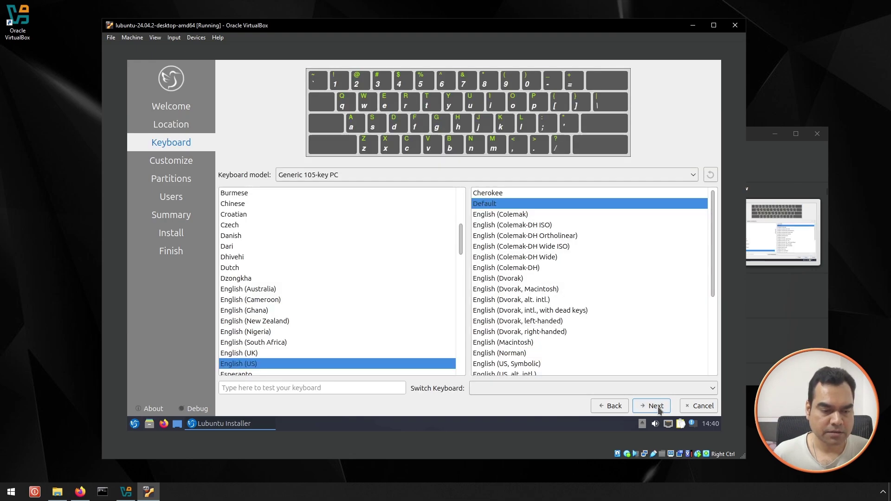
pyautogui.click(655, 406)
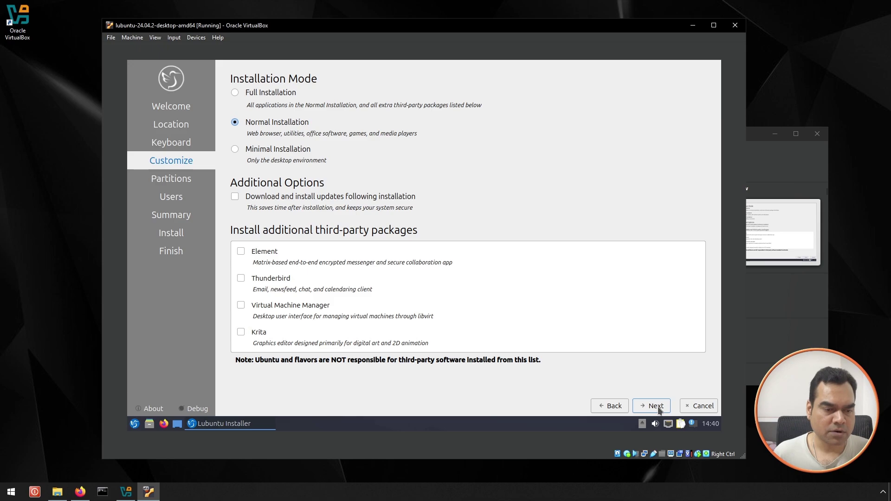
# Choose the minimal installation and set the installer to erase the VBOX HARDDISK (/dev/sda), then continue to the user settings
pyautogui.click(236, 149)
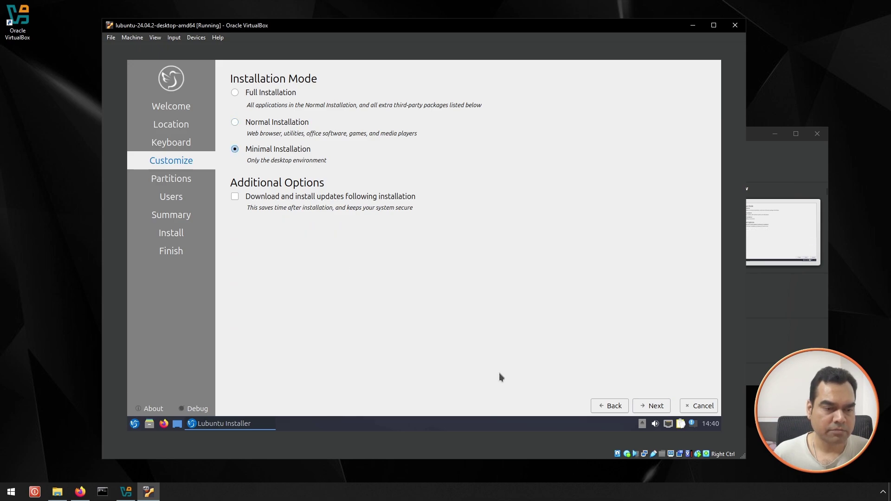
pyautogui.click(665, 411)
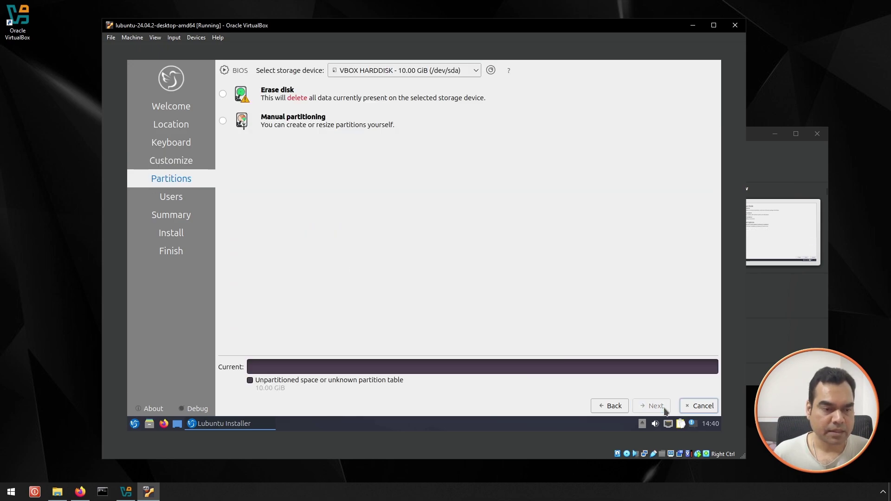
pyautogui.click(427, 71)
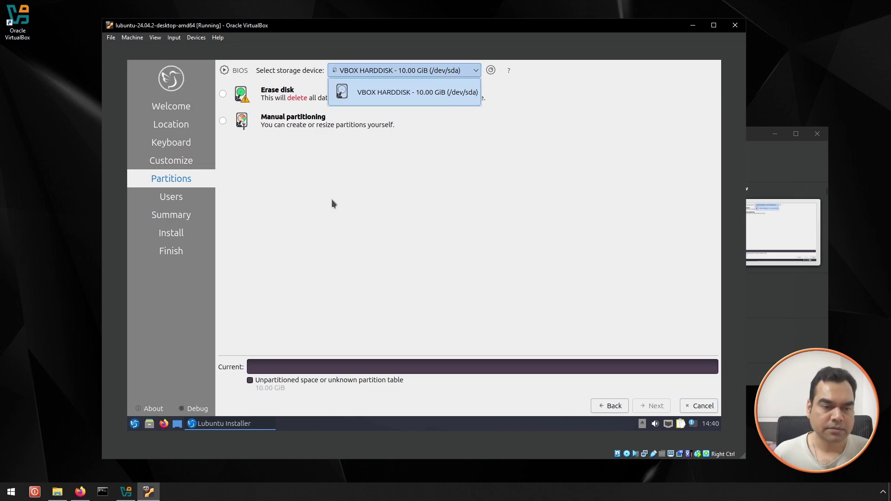
pyautogui.click(379, 177)
pyautogui.click(223, 93)
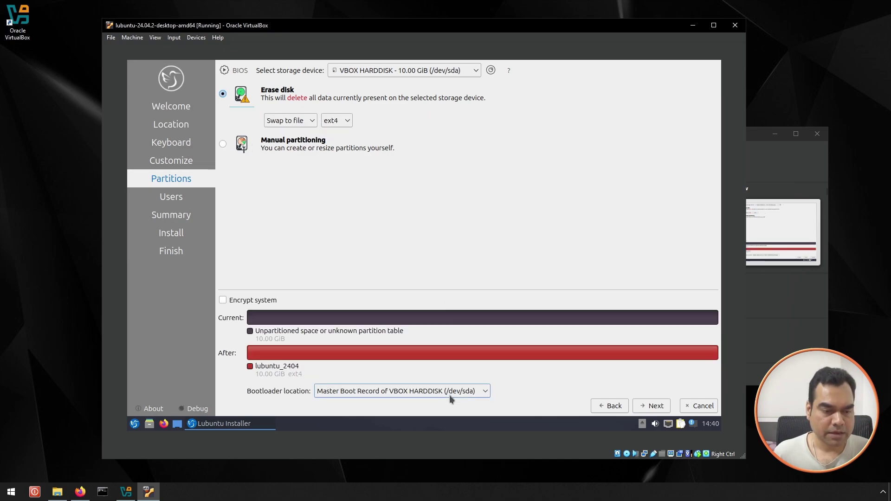
pyautogui.click(652, 407)
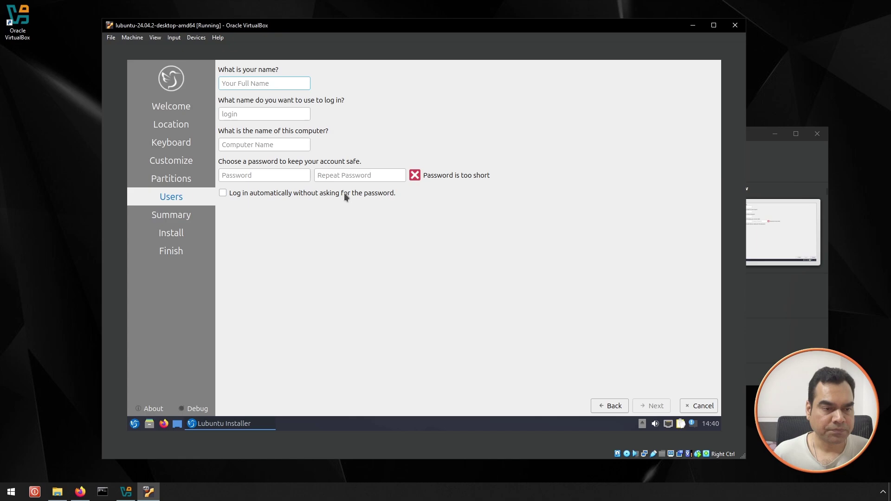
# Enter the user's name for the new account and set the computer name to desk
pyautogui.write('shiben')
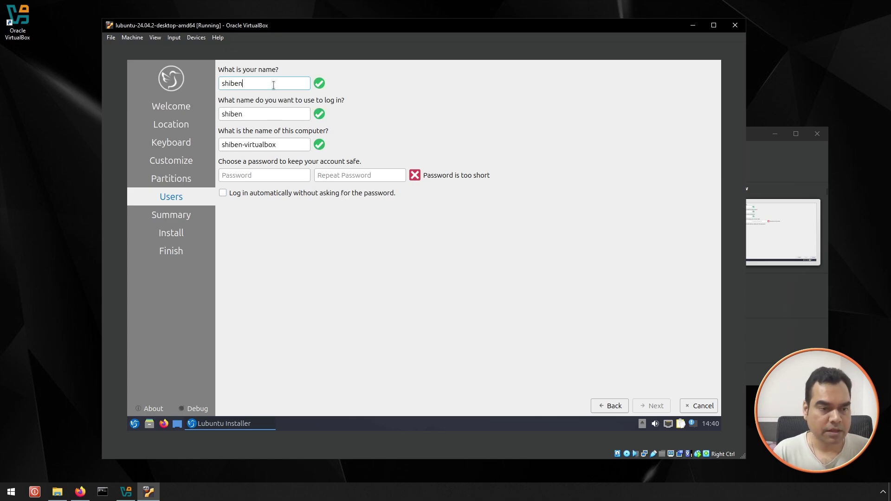
pyautogui.press('Tab')
pyautogui.press('Tab')
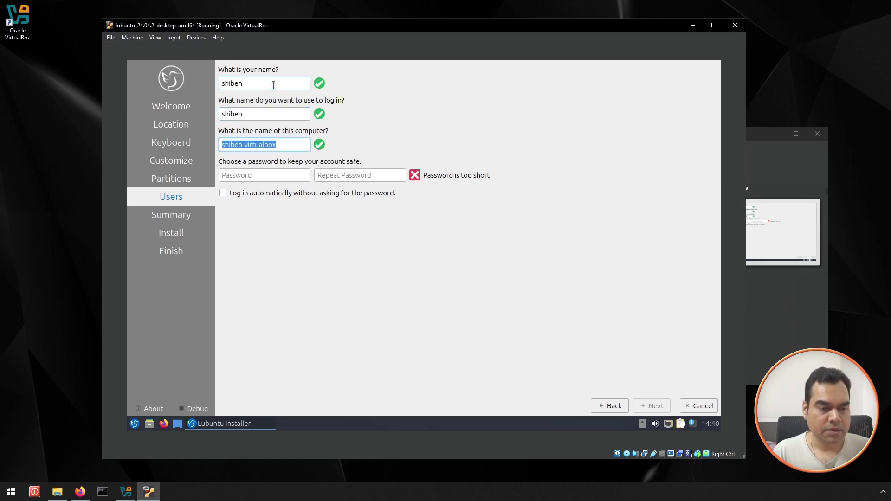
pyautogui.write('vb')
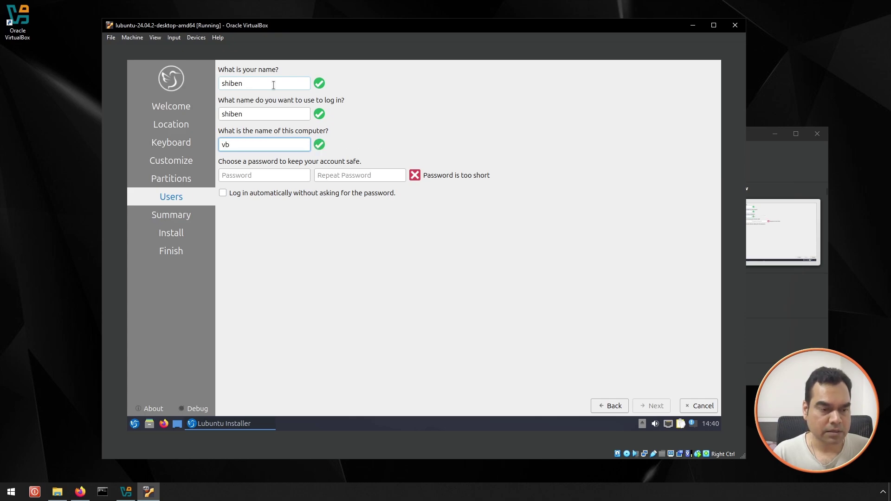
pyautogui.press('BackSpace')
pyautogui.press('BackSpace')
pyautogui.write('desk')
pyautogui.press('Tab')
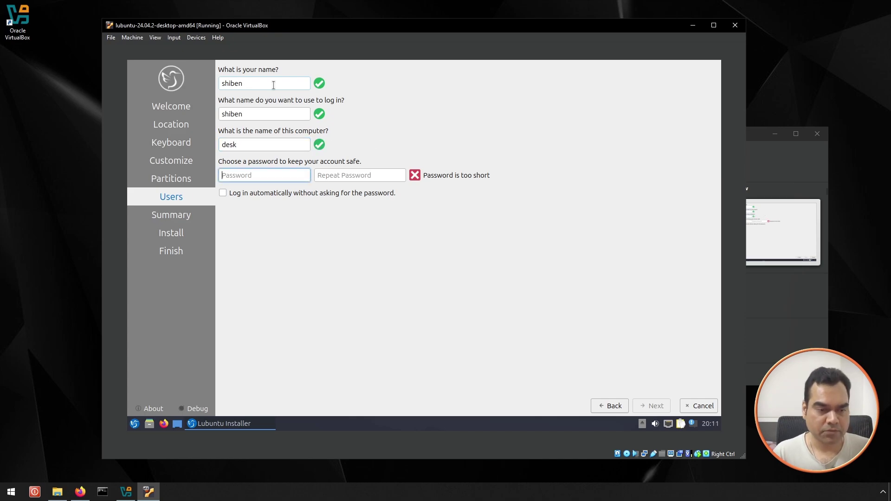
# Enter and repeat the account password, enable automatic login without a password, and continue to the installation summary
pyautogui.write('•••••••••')
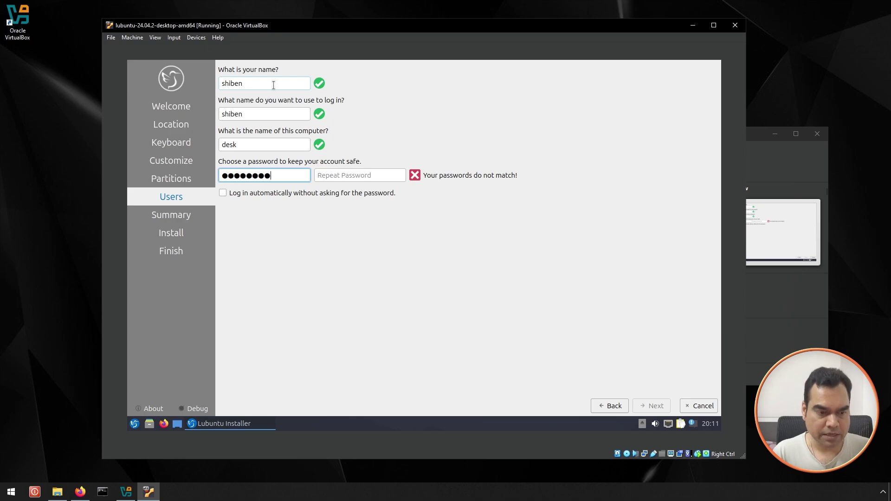
pyautogui.press('Tab')
pyautogui.write('•••••••••')
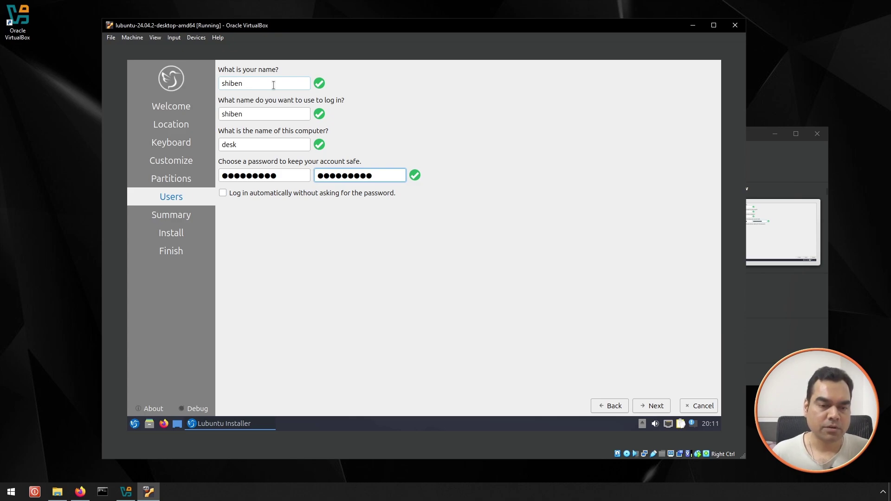
pyautogui.click(287, 194)
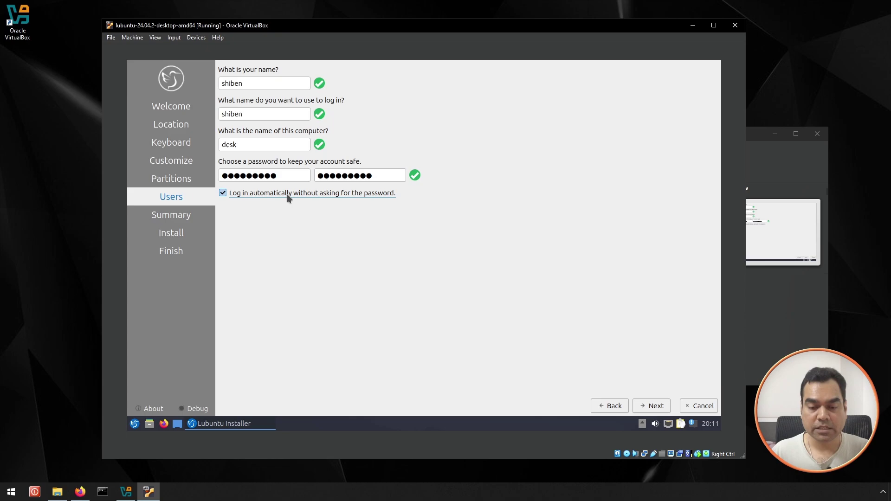
pyautogui.click(657, 406)
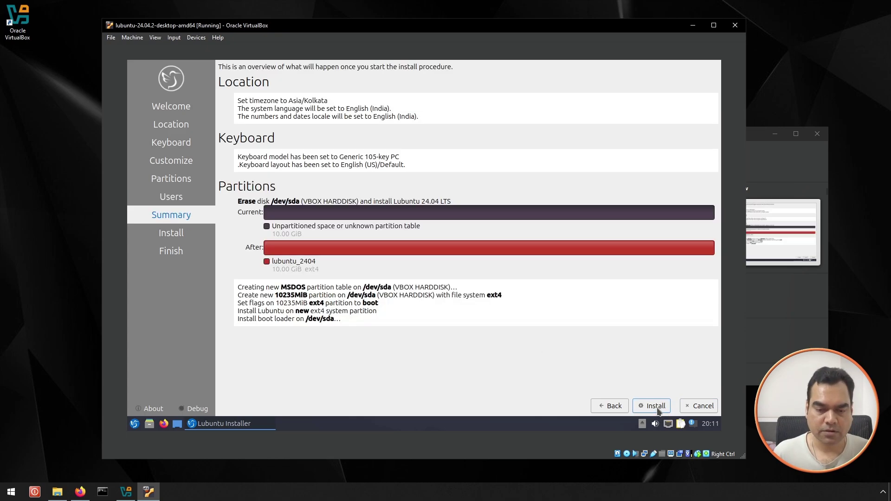
# Confirm the installation of Lubuntu 24.04 LTS onto the disk and finish the installer with the restart option kept on
pyautogui.click(657, 410)
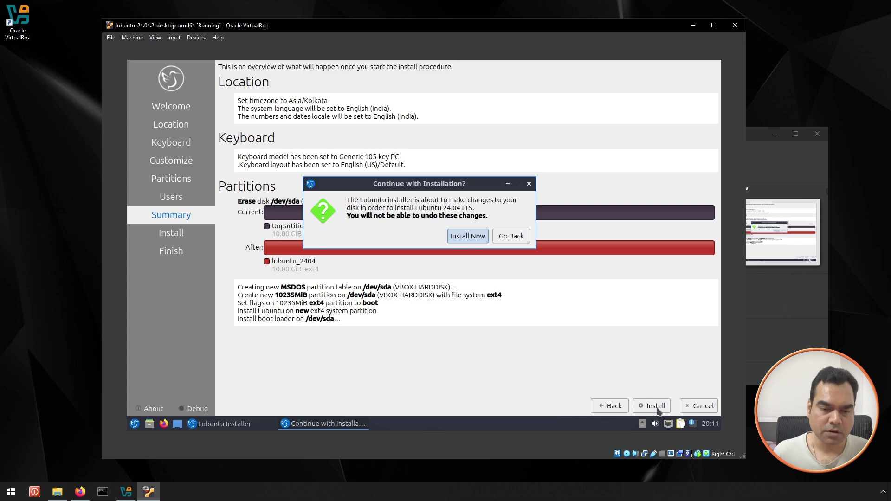
pyautogui.click(476, 237)
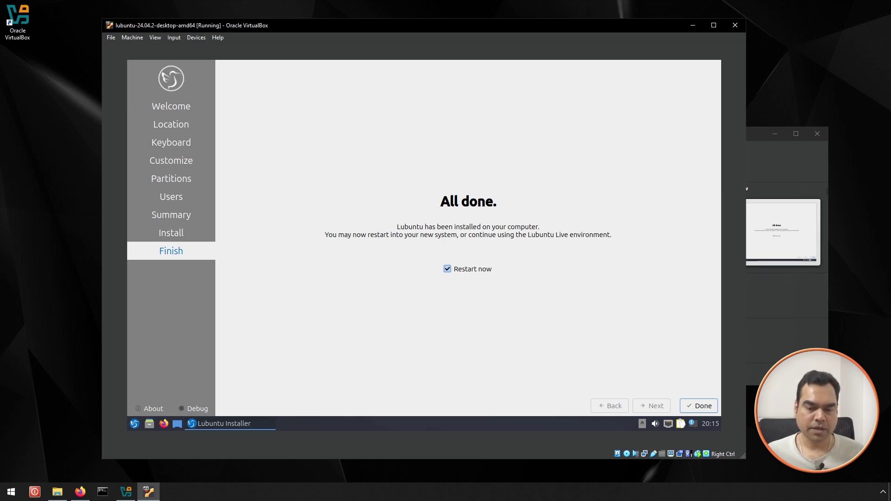
pyautogui.click(706, 408)
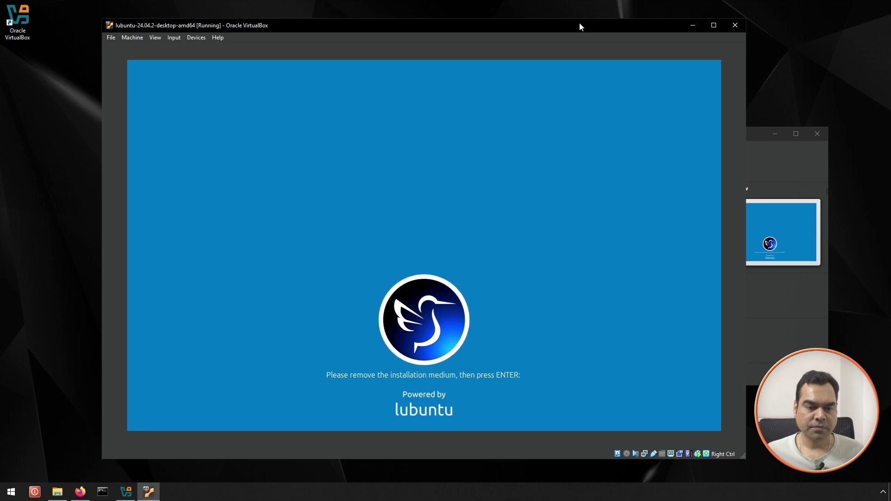
# Check the virtual machine's optical drive for a mounted installation disk and continue the reboot into the installed Lubuntu
pyautogui.moveTo(579, 23); pyautogui.dragTo(514, 25)
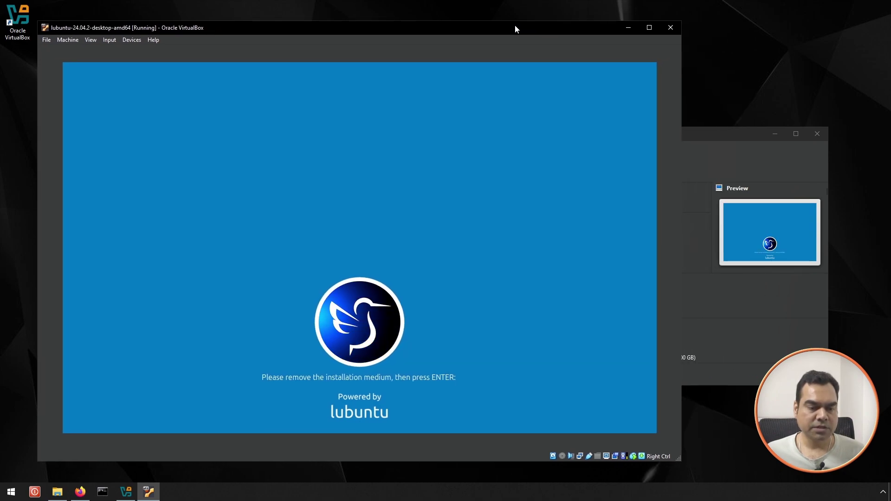
pyautogui.click(719, 135)
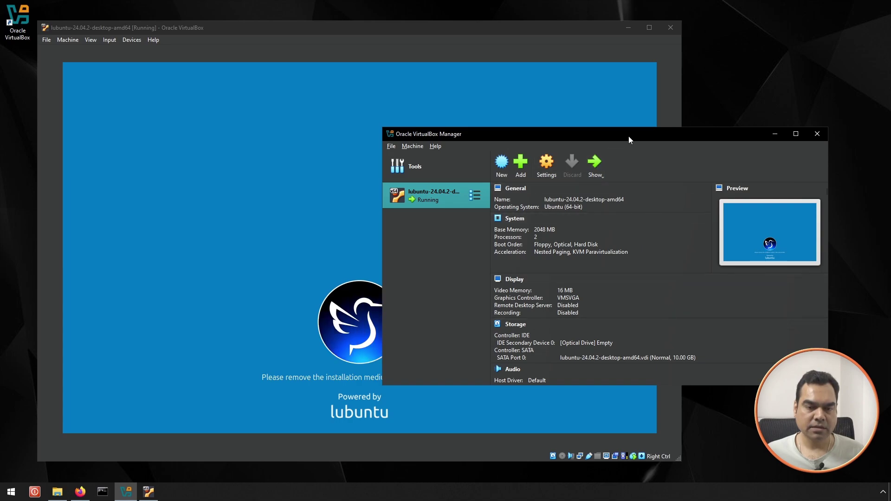
pyautogui.moveTo(628, 135); pyautogui.dragTo(678, 82)
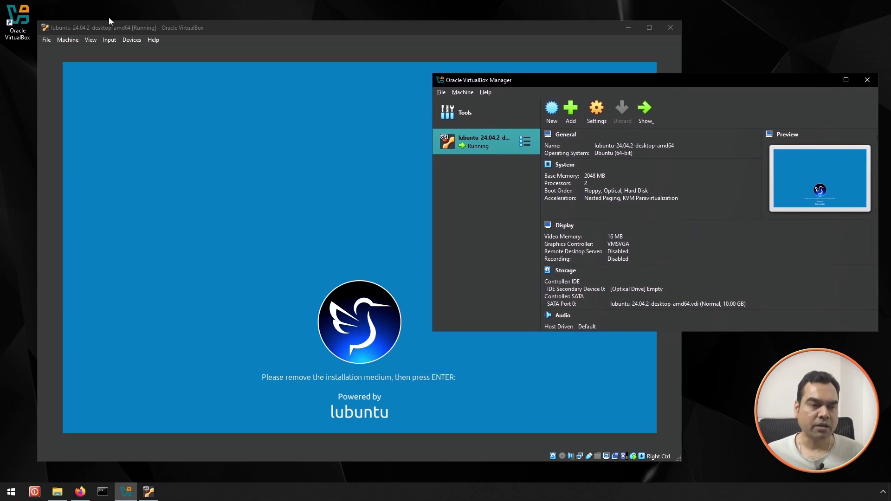
pyautogui.click(131, 40)
pyautogui.moveTo(161, 54)
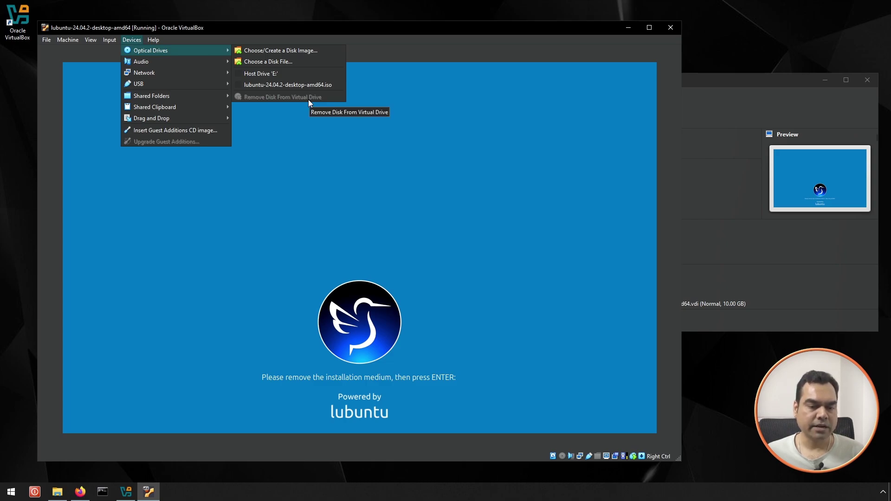
pyautogui.click(370, 254)
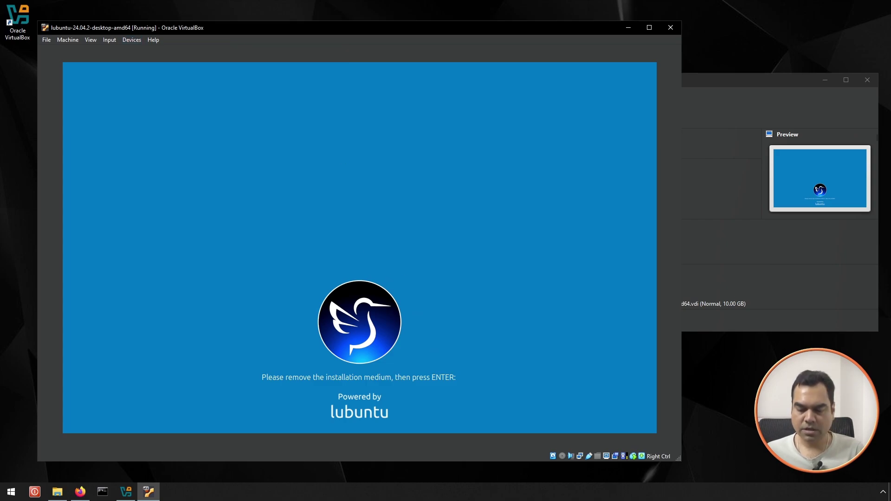
pyautogui.press('Return')
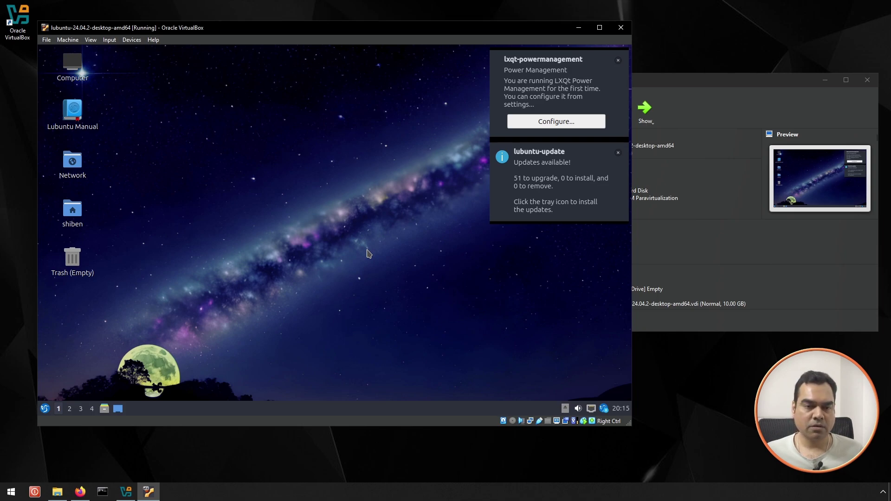
# Open QTerminal in the installed Lubuntu and examine CPU and memory usage with htop, quitting it when done
pyautogui.moveTo(437, 25); pyautogui.dragTo(525, 42)
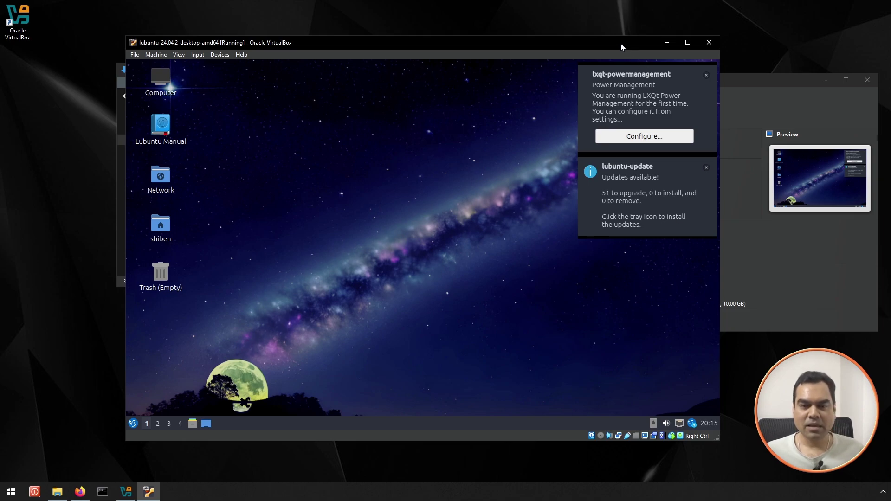
pyautogui.click(133, 424)
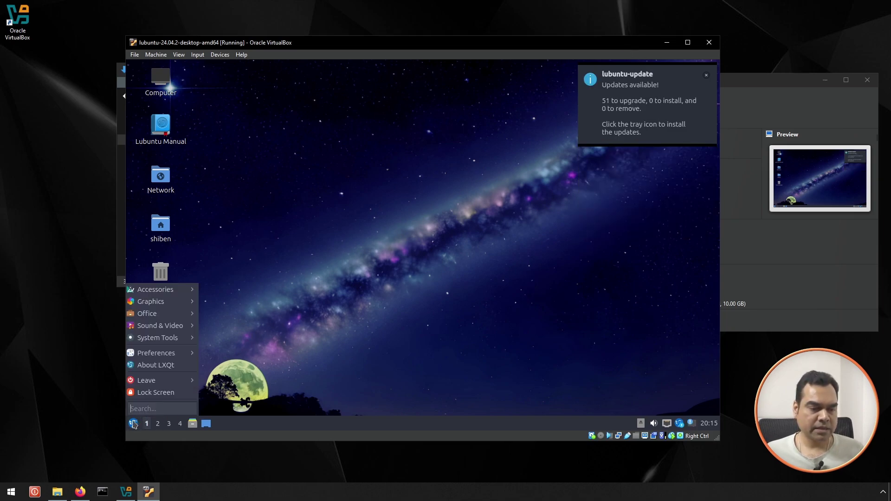
pyautogui.moveTo(180, 339)
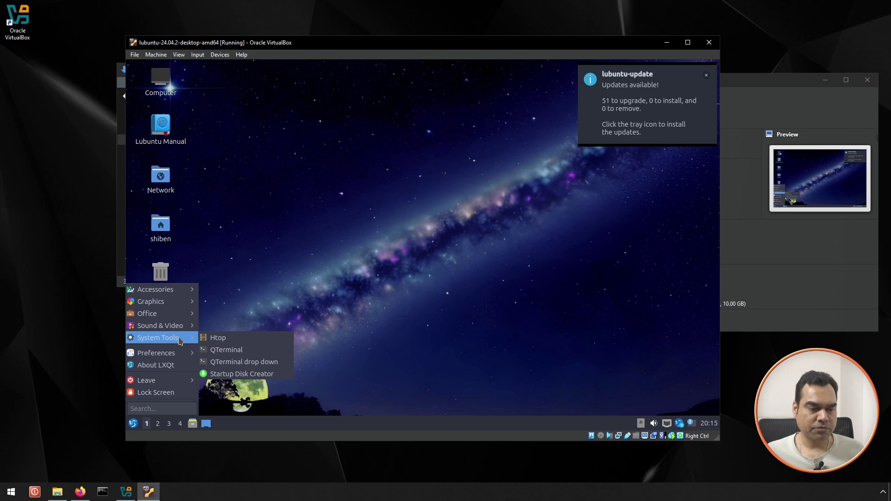
pyautogui.click(226, 350)
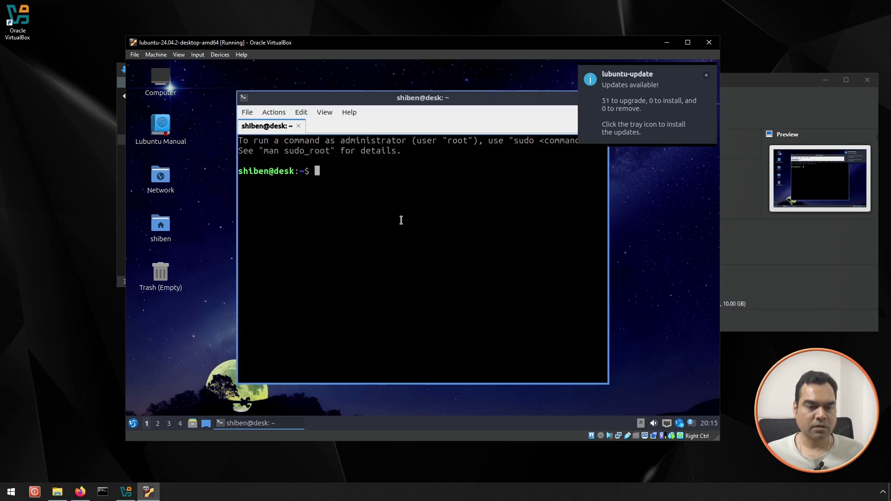
pyautogui.write('htop')
pyautogui.press('Return')
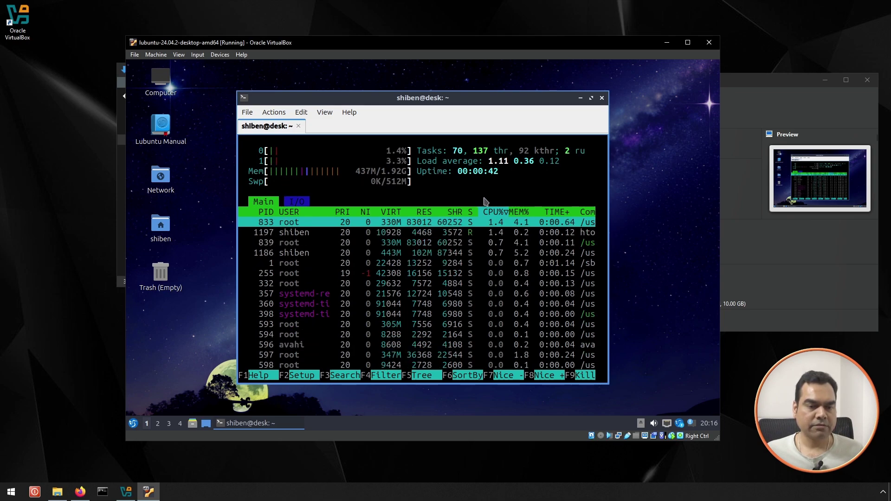
pyautogui.press('q')
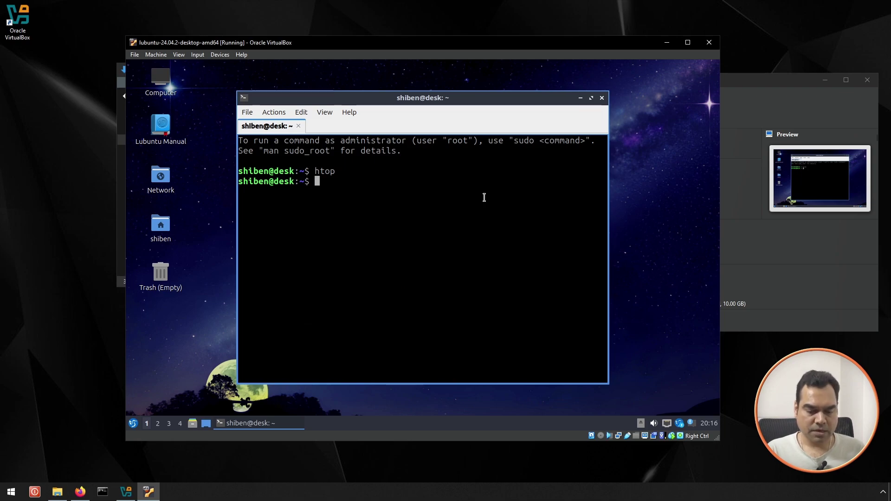
# Check the disk space usage of the root filesystem with df -h and exit the terminal
pyautogui.write('df -h')
pyautogui.press('Return')
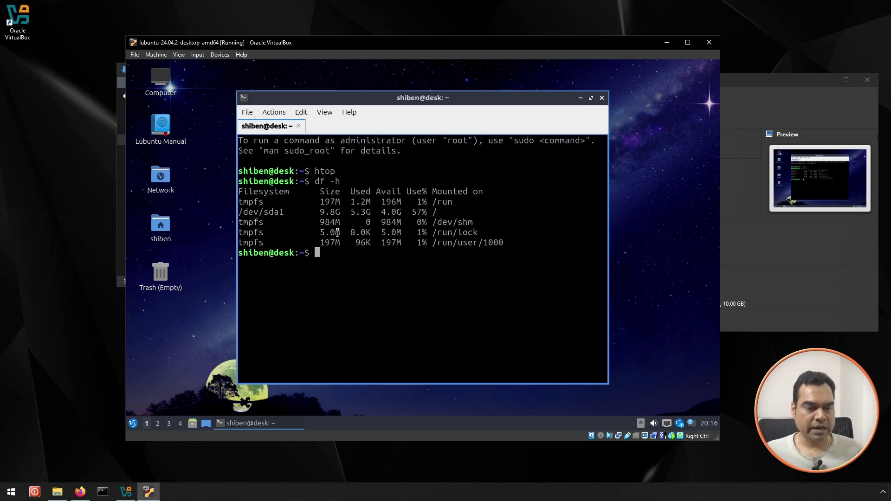
pyautogui.moveTo(317, 212); pyautogui.dragTo(341, 212)
pyautogui.click(493, 206)
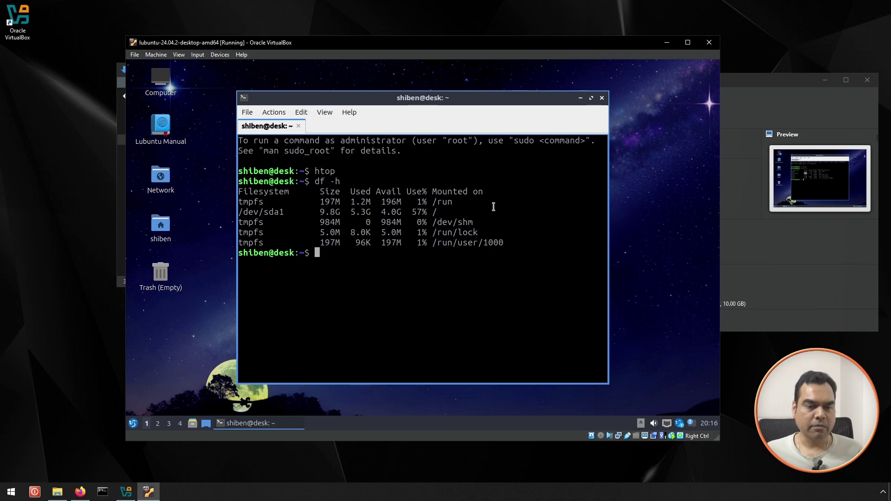
pyautogui.write('exit')
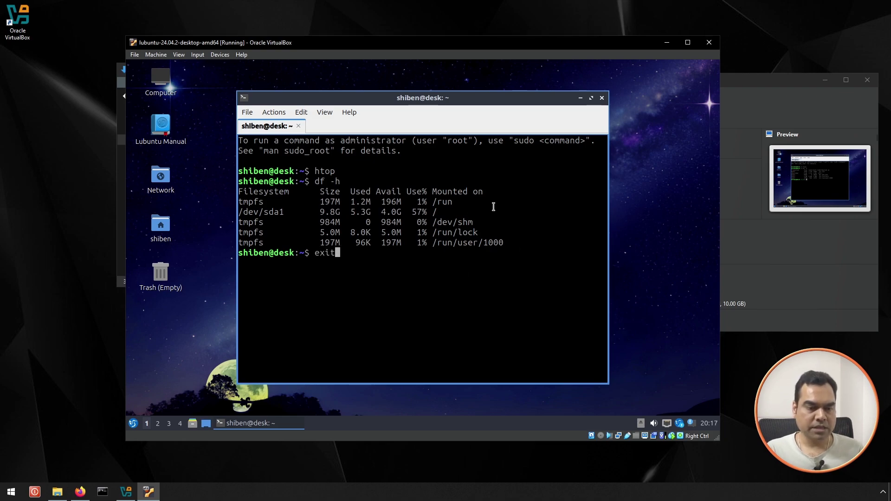
pyautogui.press('Return')
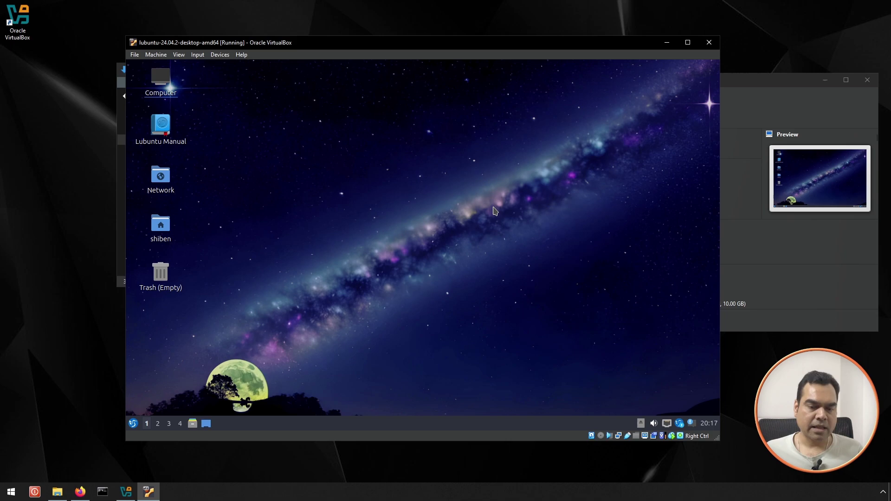